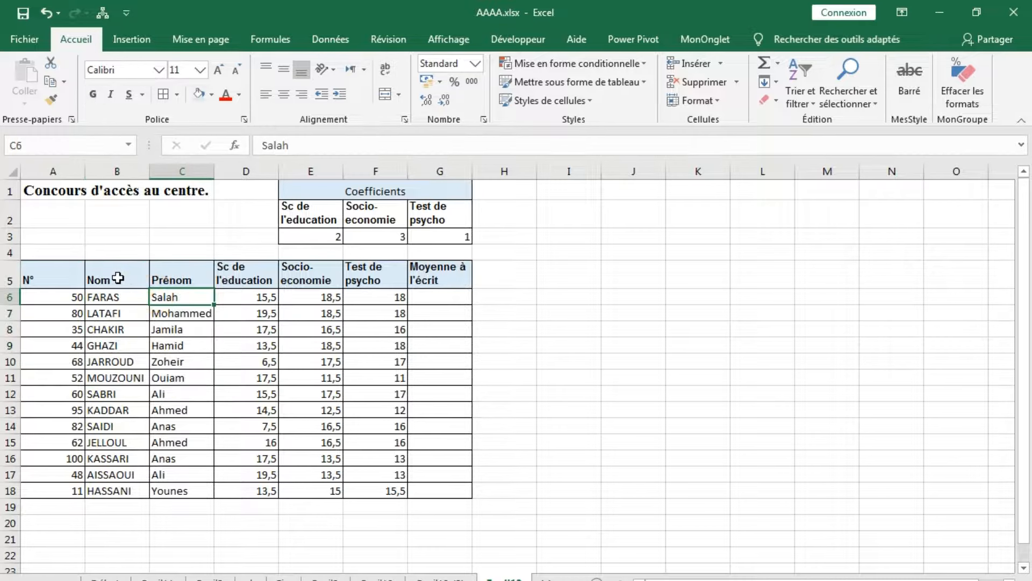
Examine the candidate names, the three test score columns and the coefficient assigned to each test
drag(115, 277, 201, 434)
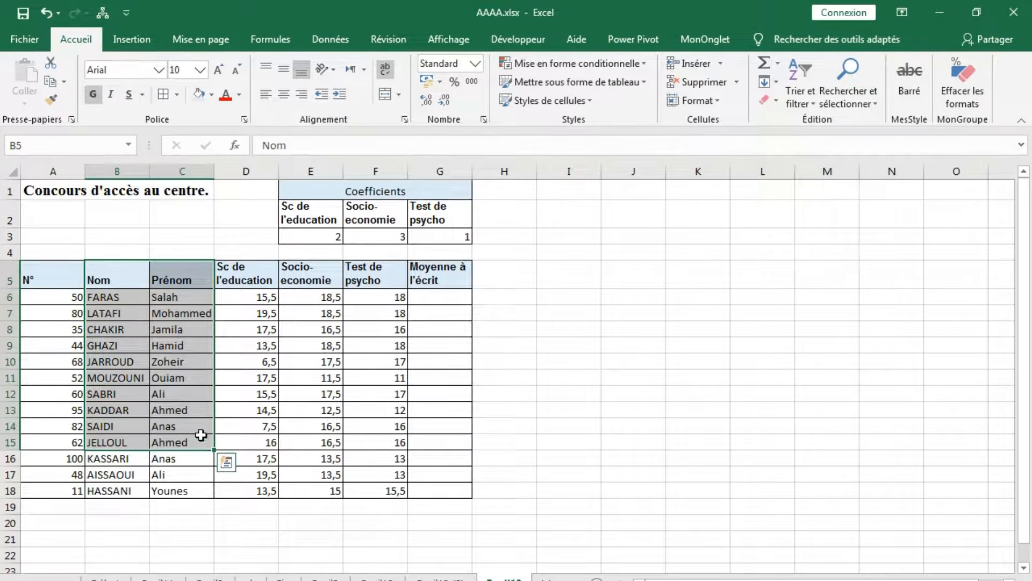
click(232, 269)
drag(261, 414, 261, 428)
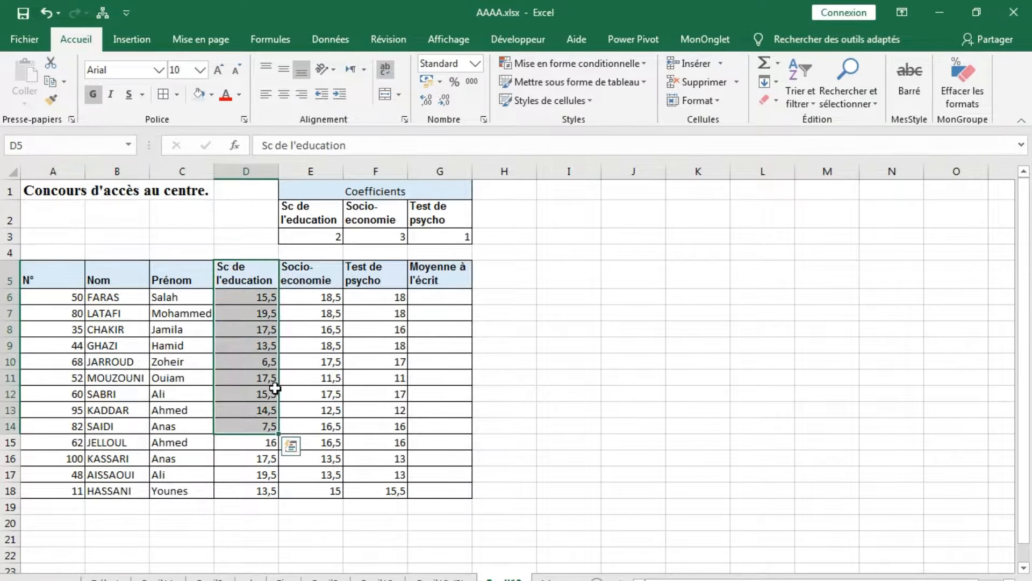
click(318, 274)
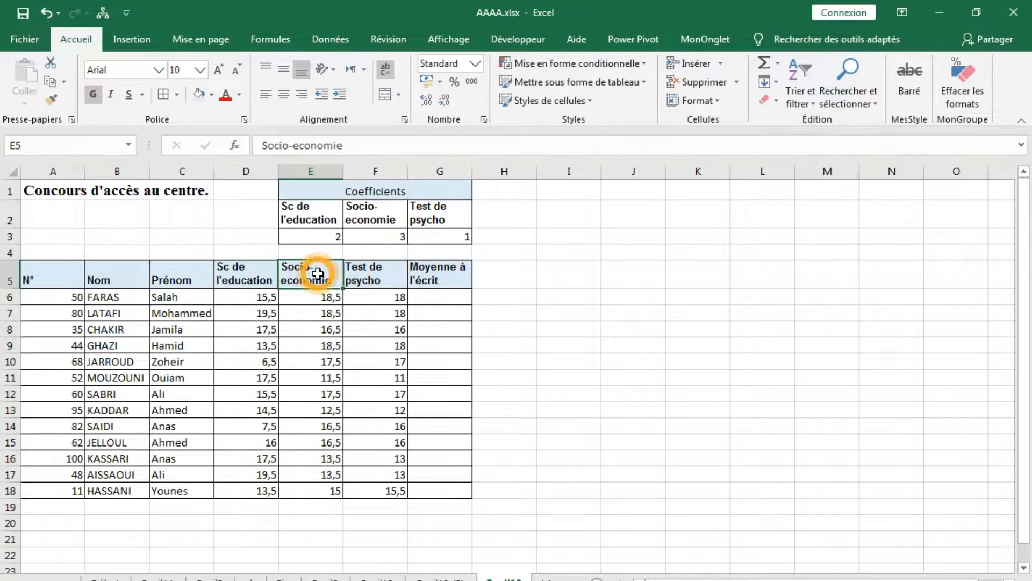
click(389, 278)
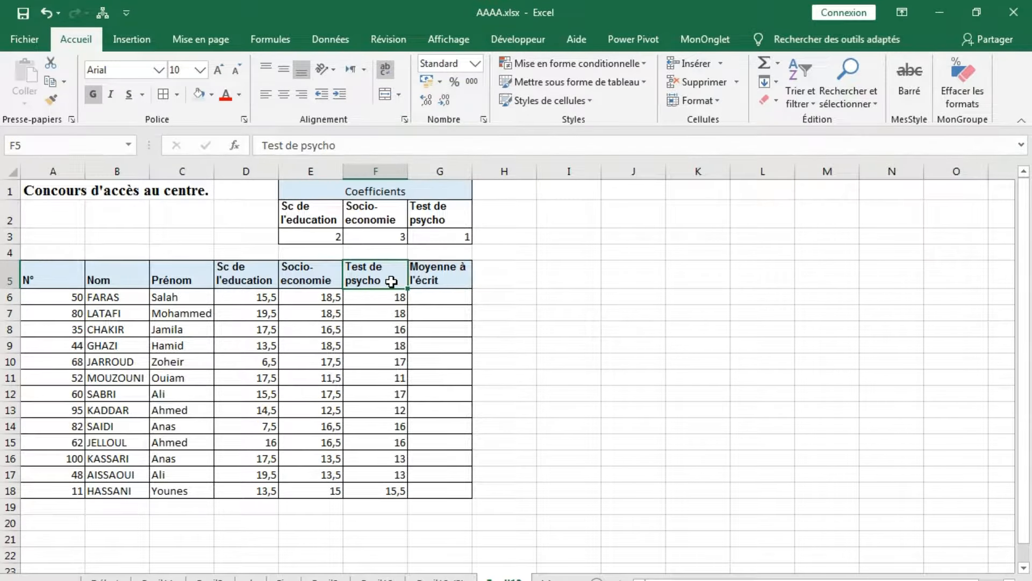
click(295, 213)
drag(295, 212, 422, 213)
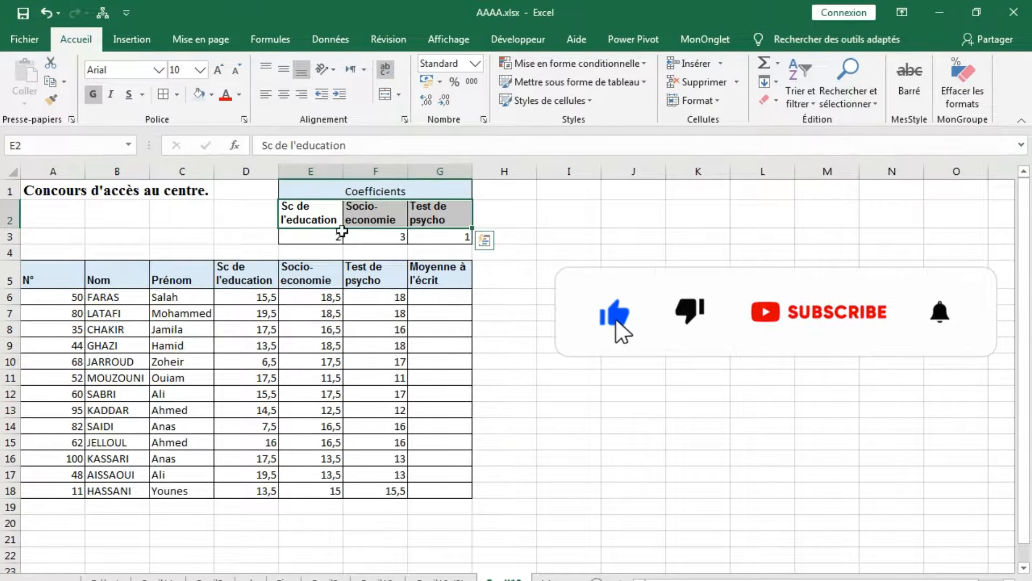
click(315, 238)
click(368, 237)
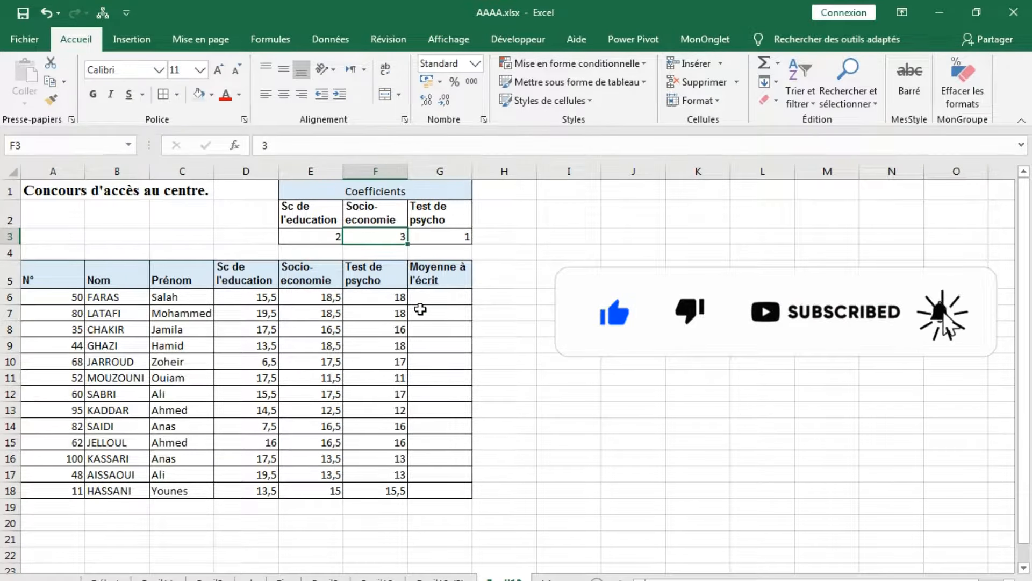
Start the weighted average formula in G6 with the Sc de l'education score times its coefficient: =(D6*E3+
click(439, 295)
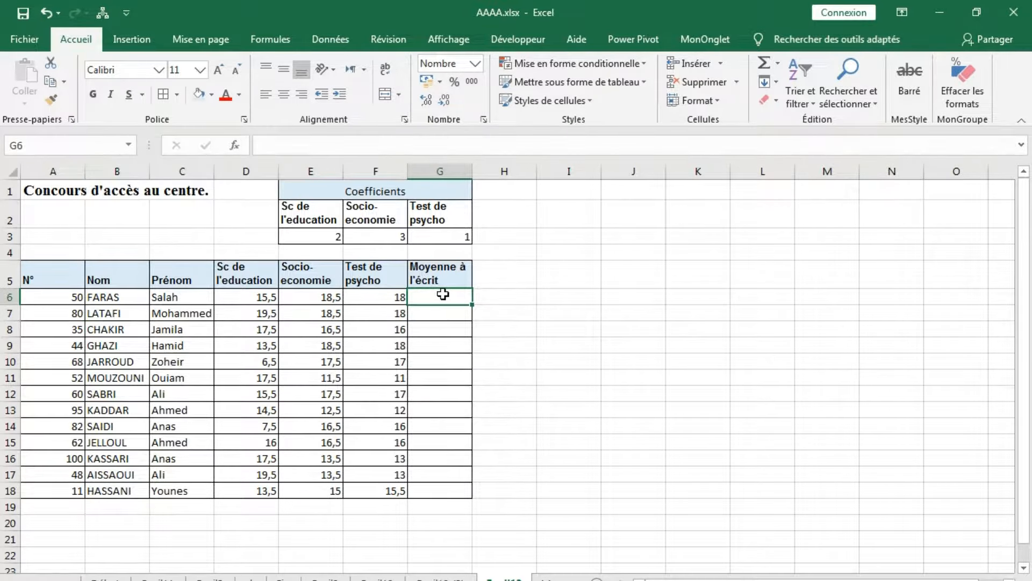
text(=()
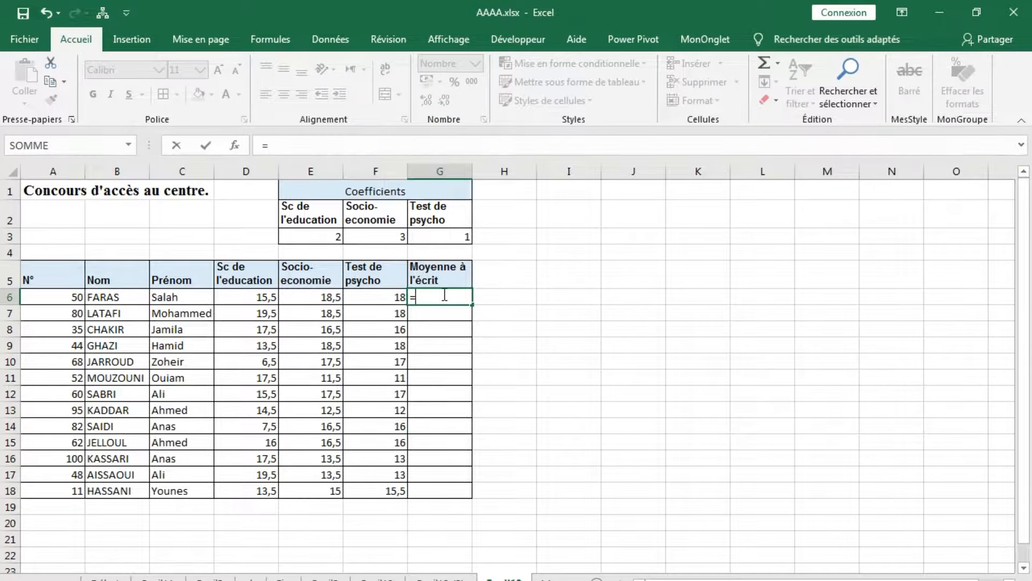
click(245, 297)
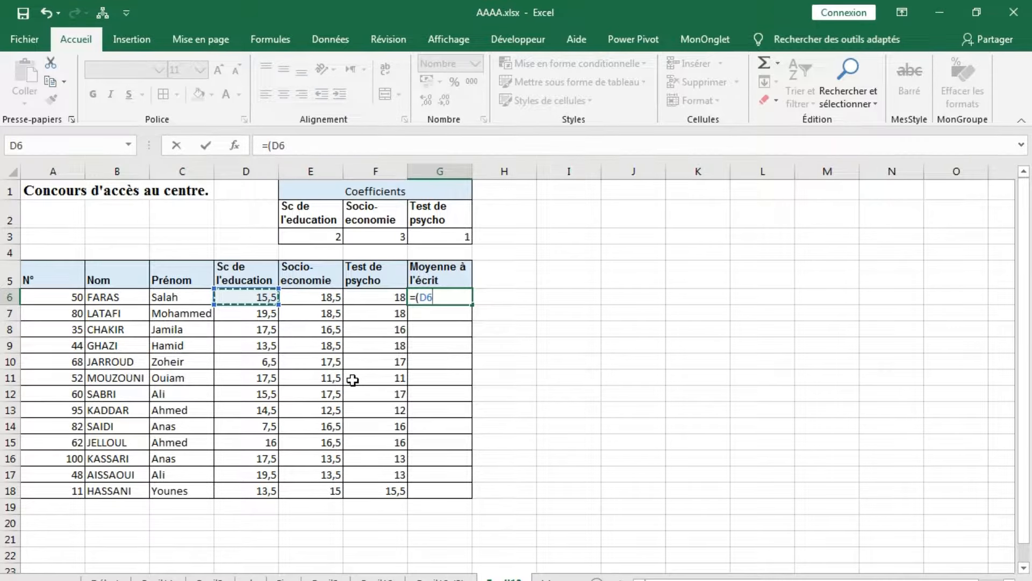
text(*)
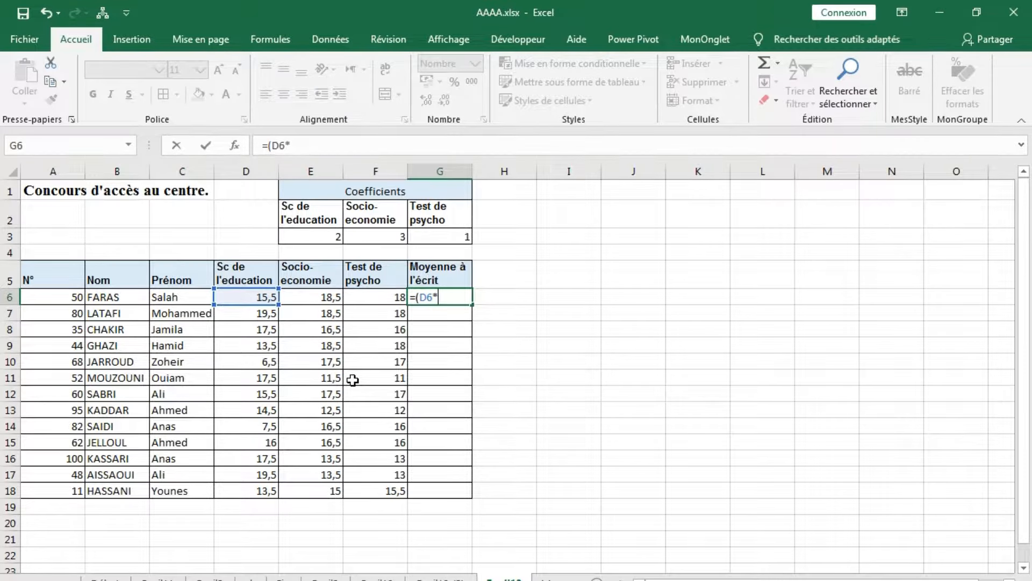
click(316, 236)
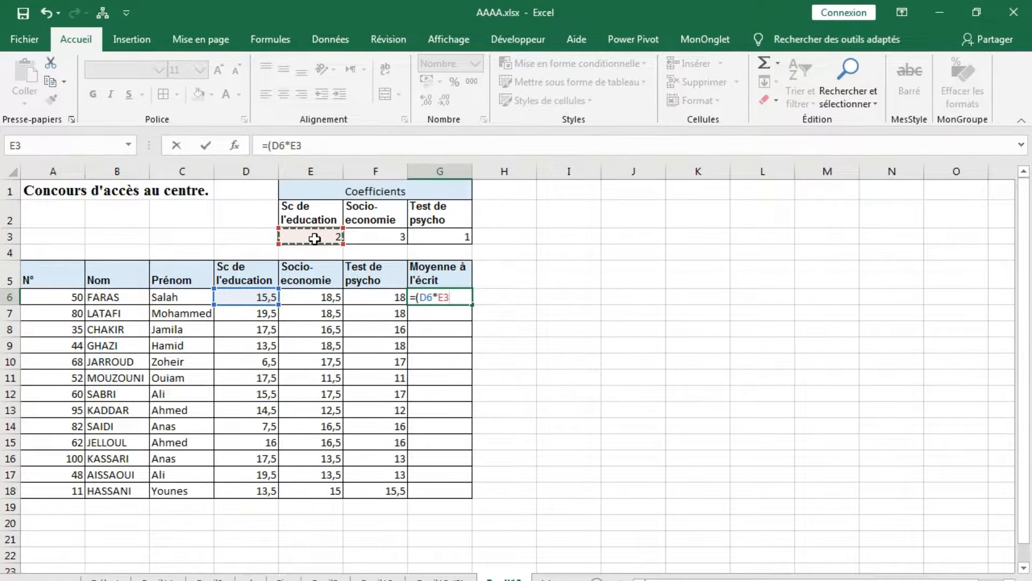
text(+)
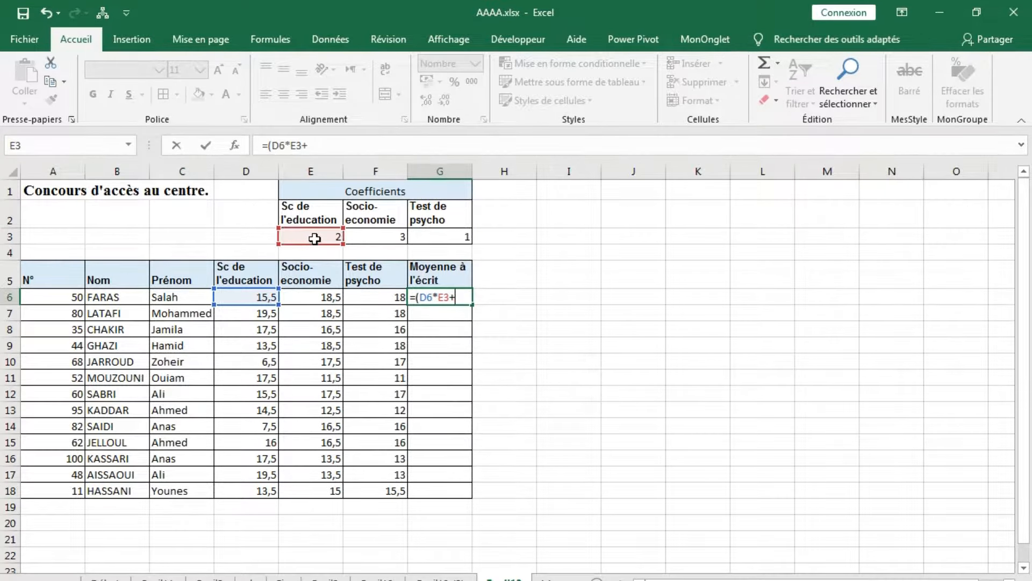
Extend the G6 formula with E6*F3+F6*G3, close the parenthesis and add the division operator
click(319, 300)
text(*)
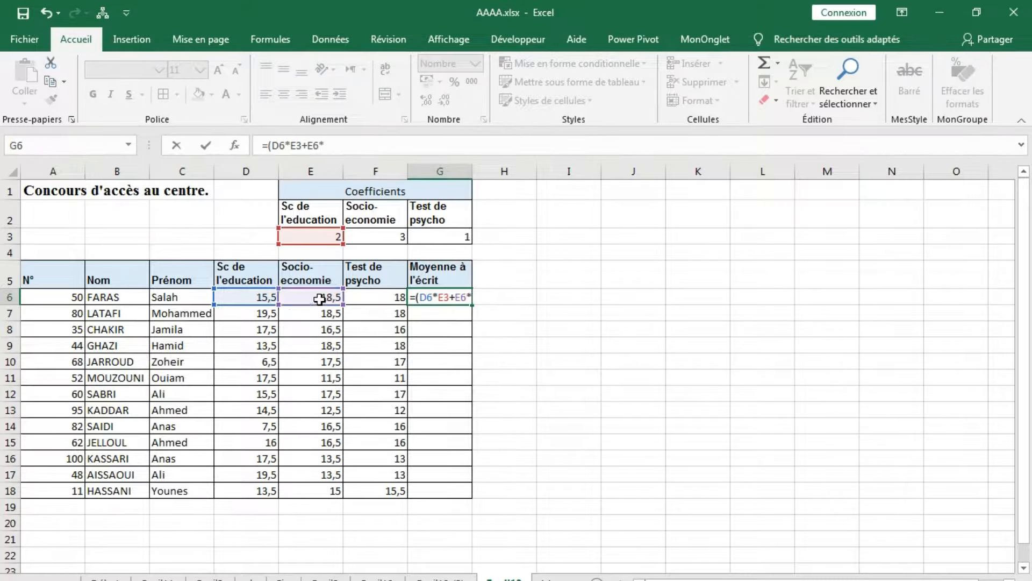
click(384, 236)
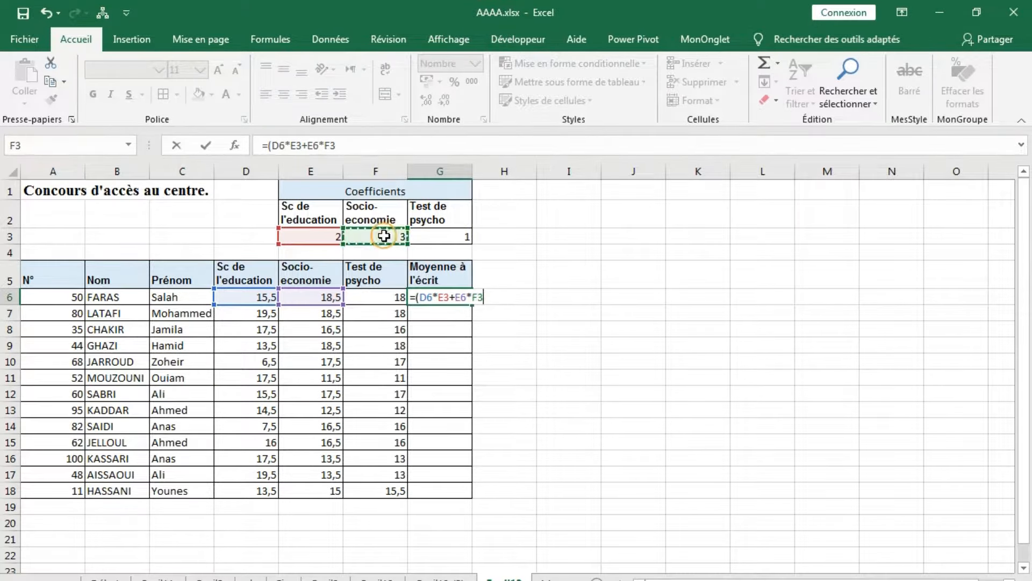
text(+)
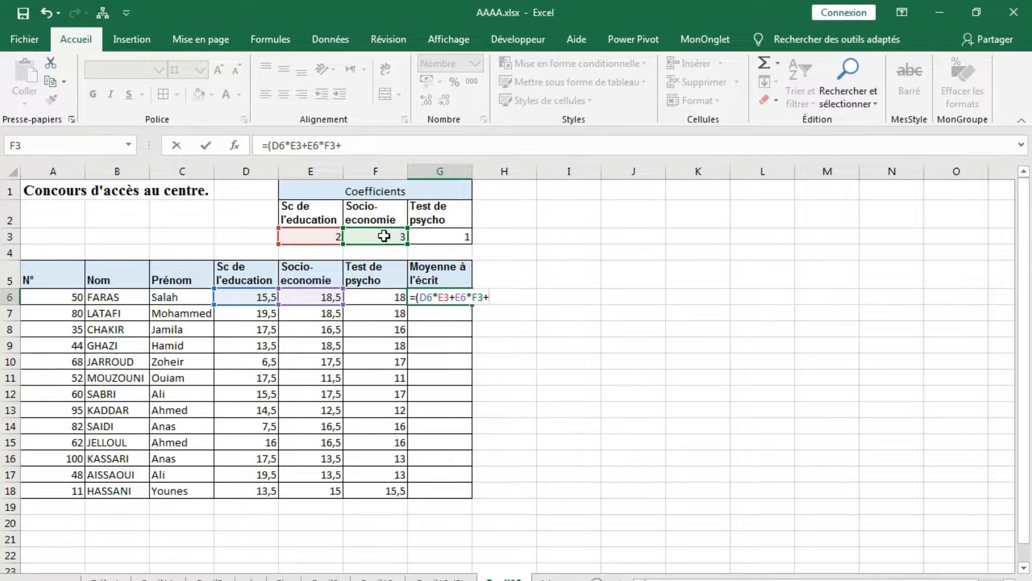
click(386, 298)
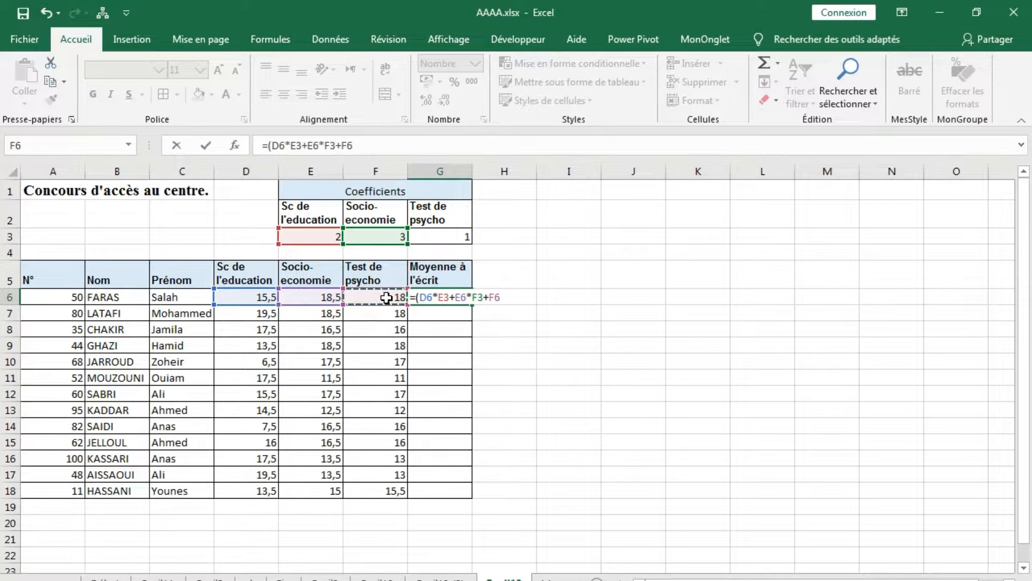
text(*)
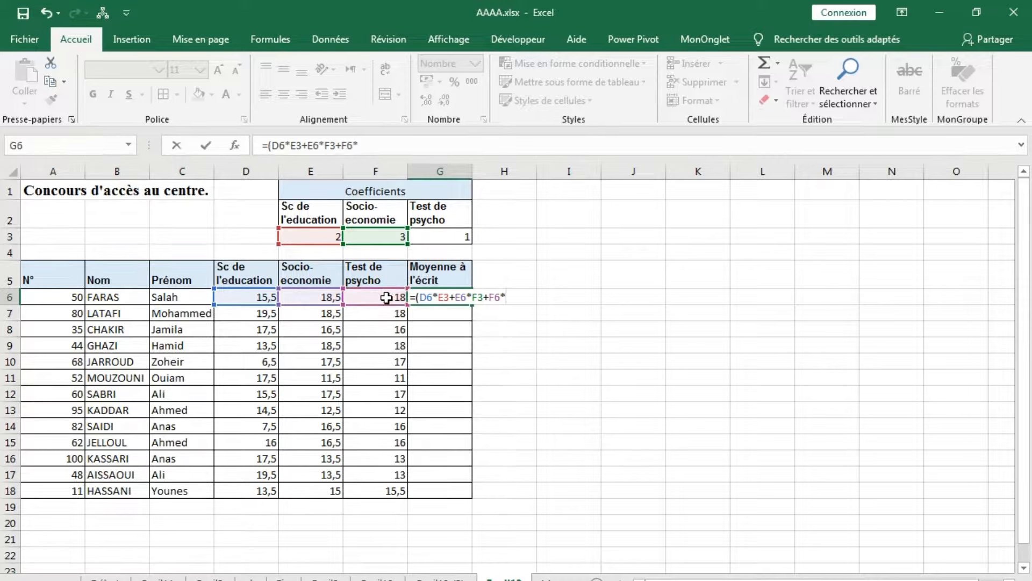
click(463, 237)
text()/)
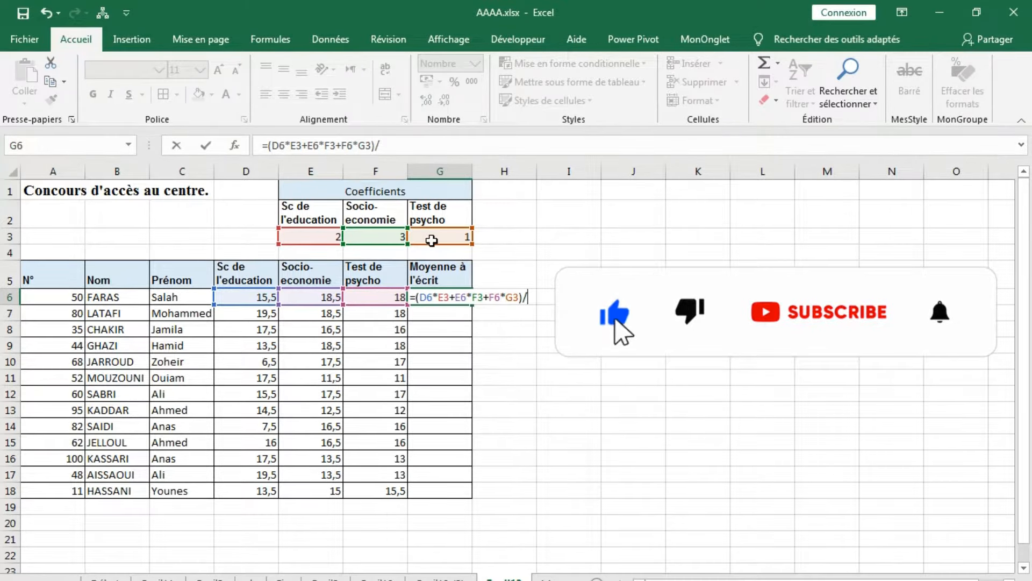
Complete the G6 formula with SOMME(E3:G3), the sum of the coefficients, as its divisor and enter it
text(6)
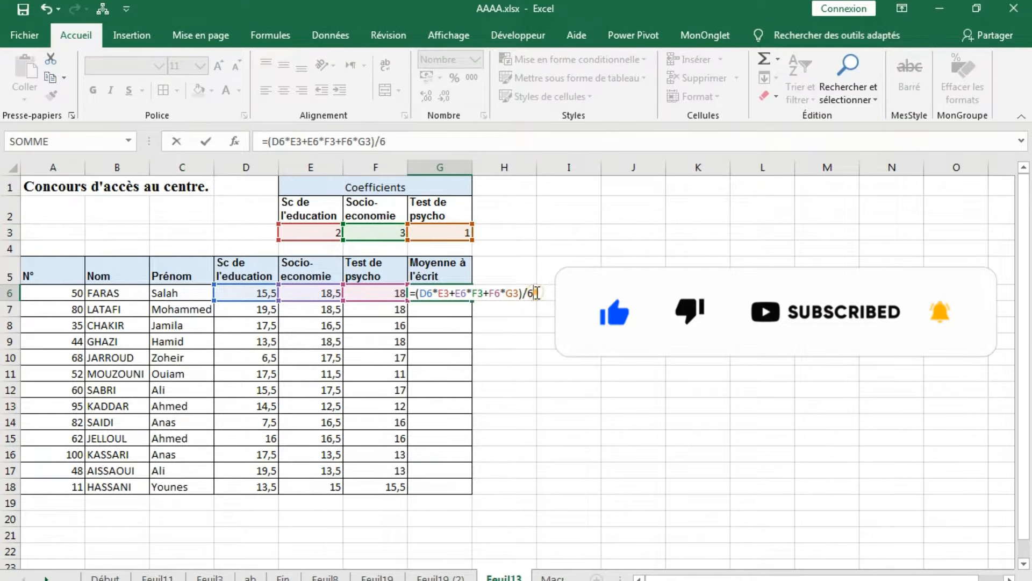
key(BackSpace)
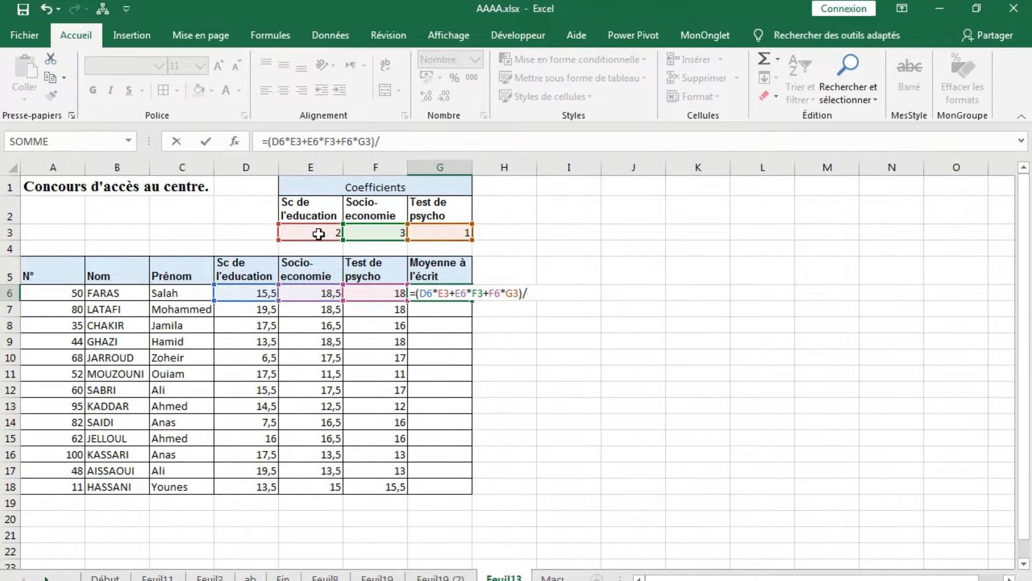
click(532, 293)
text(somm)
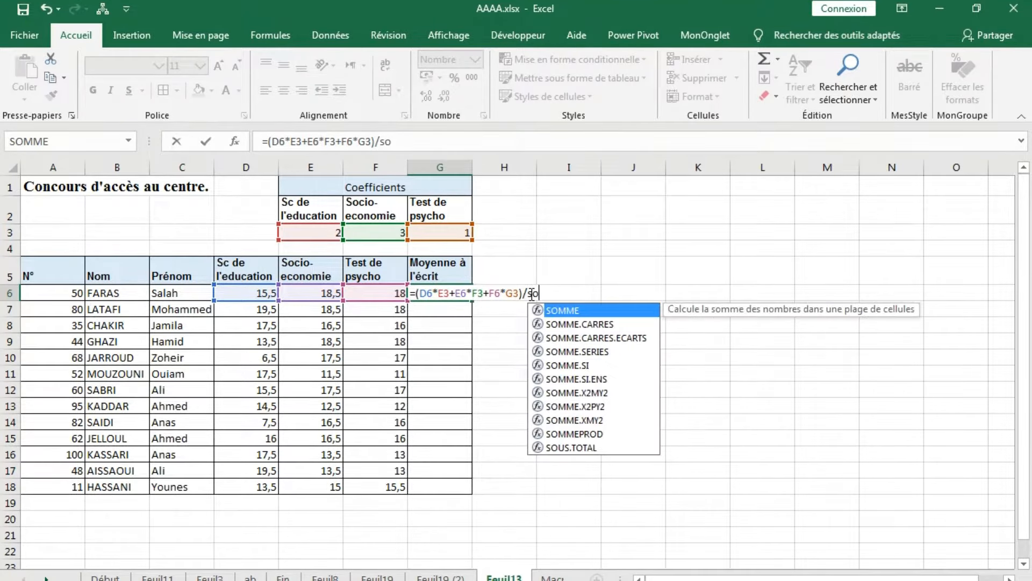
double_click(564, 311)
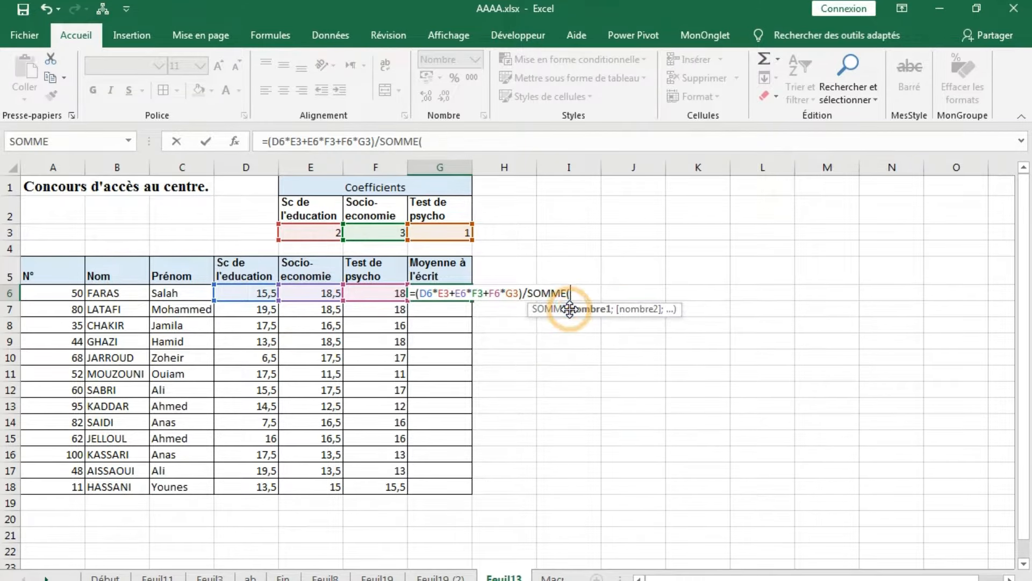
click(304, 233)
drag(363, 232, 425, 231)
text())
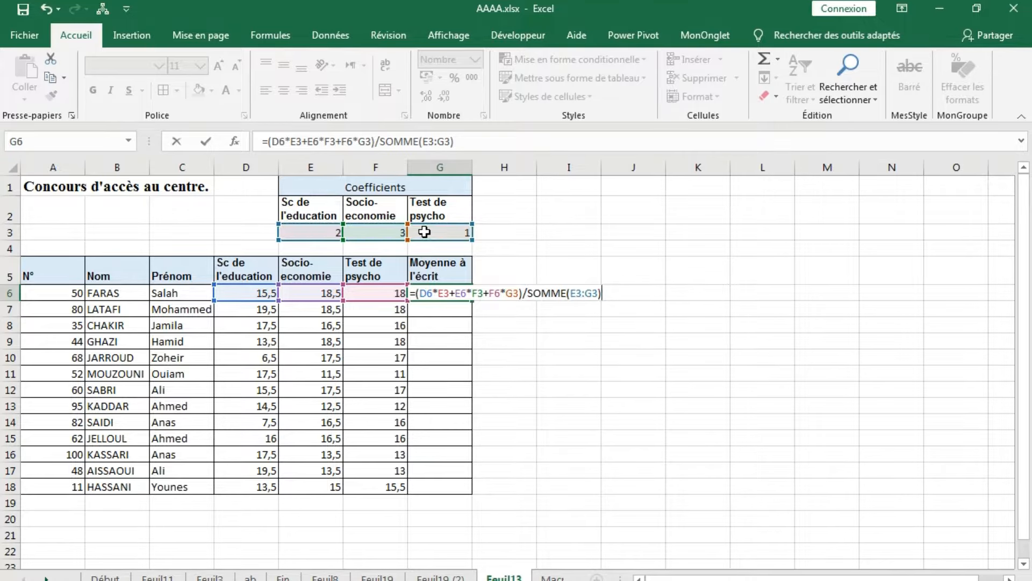
click(609, 295)
click(610, 297)
key(Return)
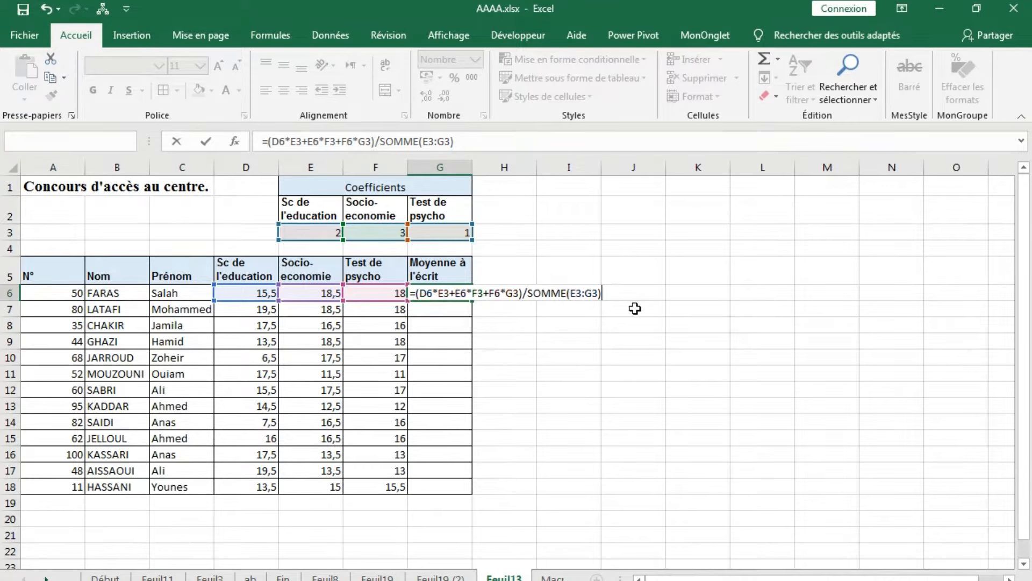
Copy the G6 formula down to G18 and inspect the cell references in G7 and G14
click(435, 294)
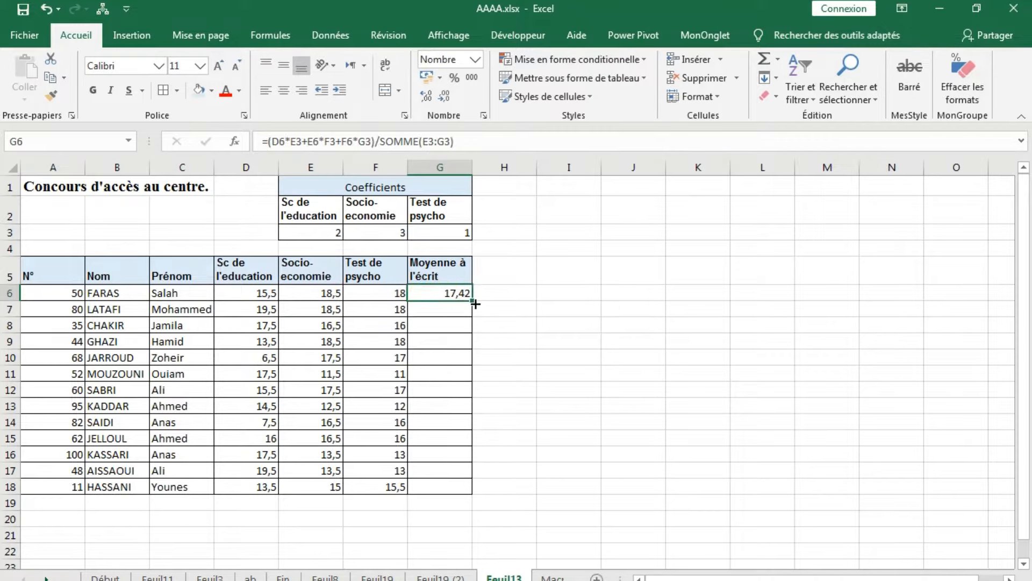
drag(475, 302, 477, 500)
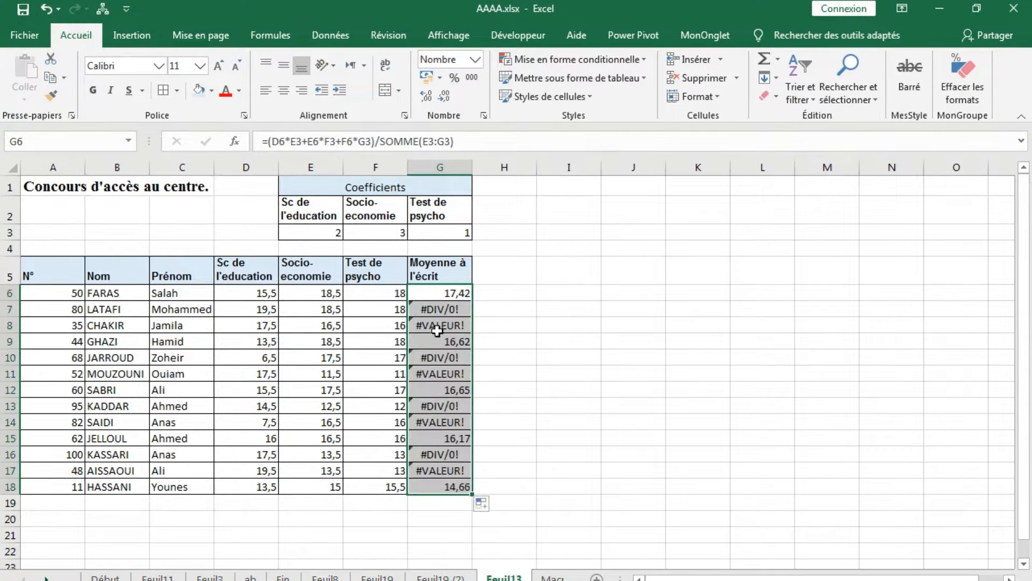
click(438, 329)
click(436, 311)
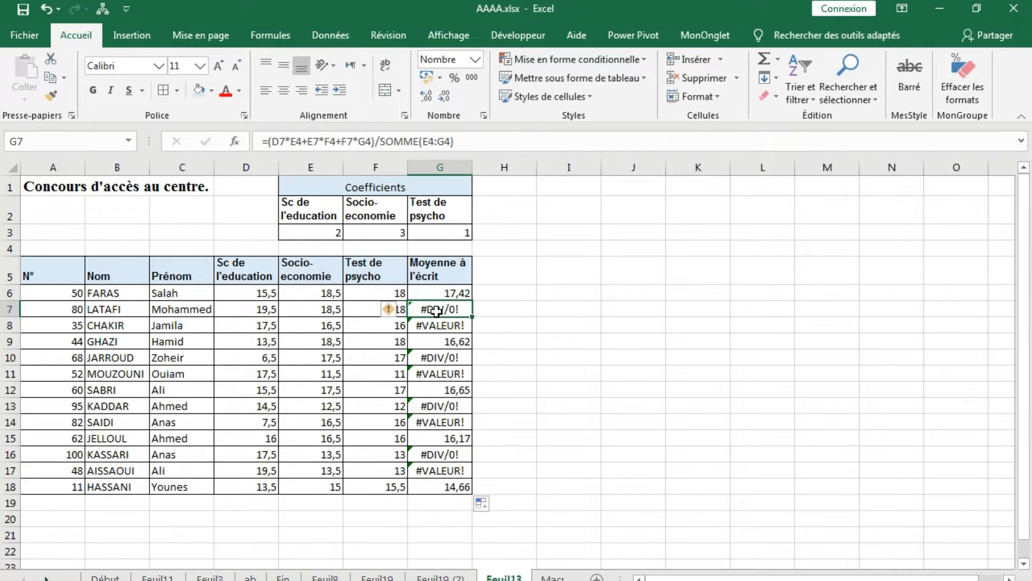
double_click(445, 425)
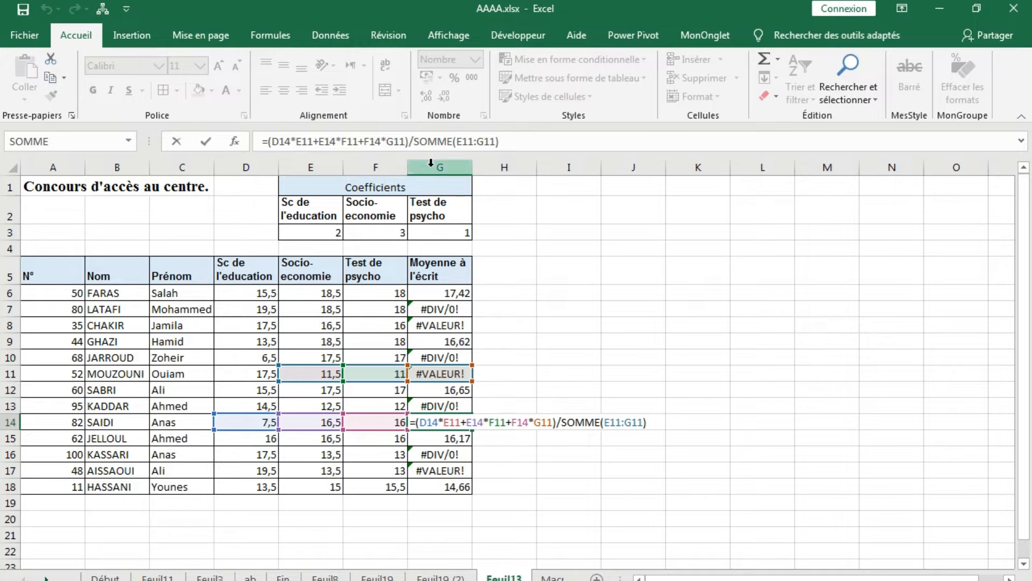
key(Return)
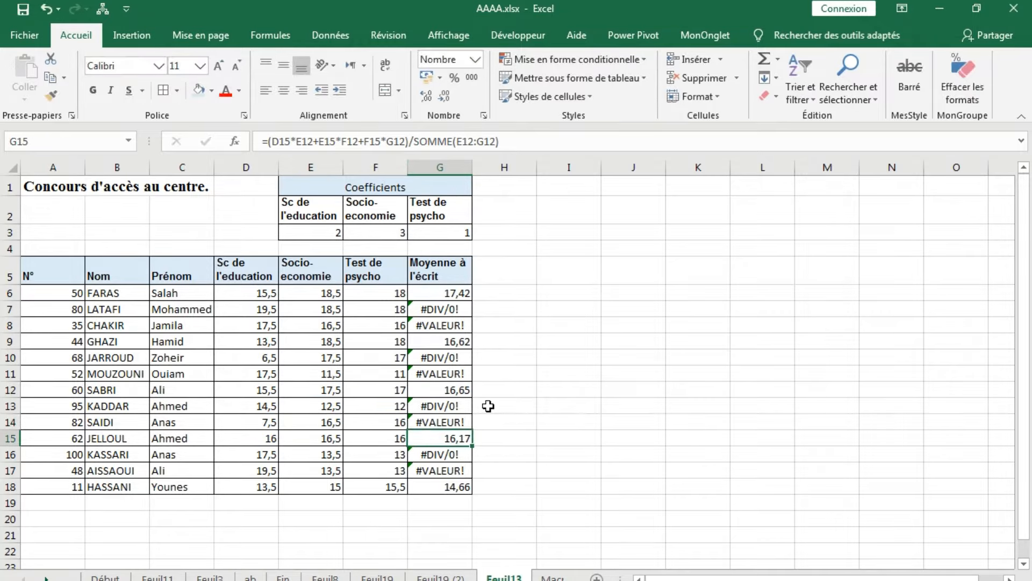
Make the coefficient references in the numerator of the G6 formula absolute: $E$3, $F$3 and $G$3
click(449, 293)
double_click(447, 293)
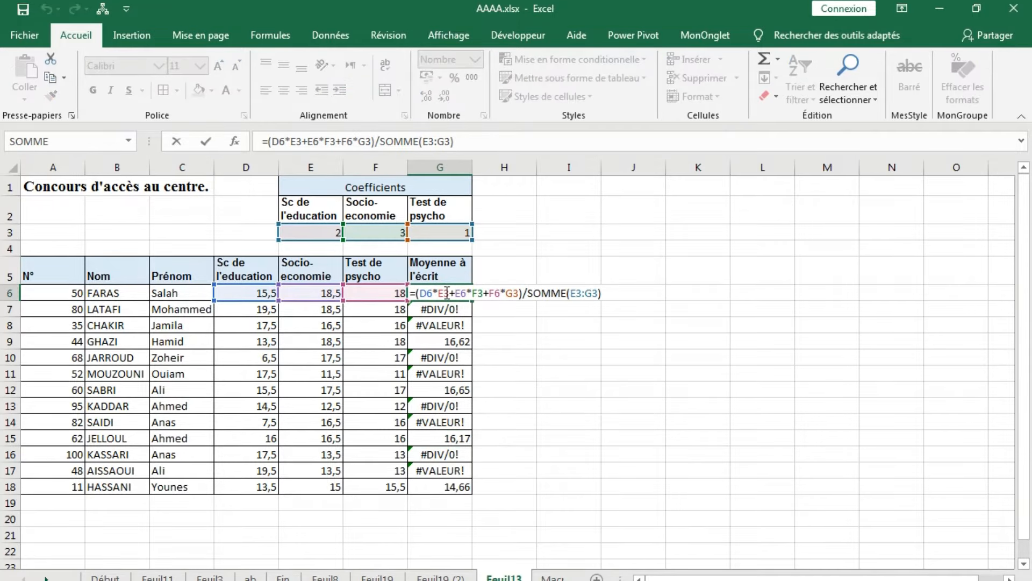
drag(451, 293, 441, 293)
key(F4)
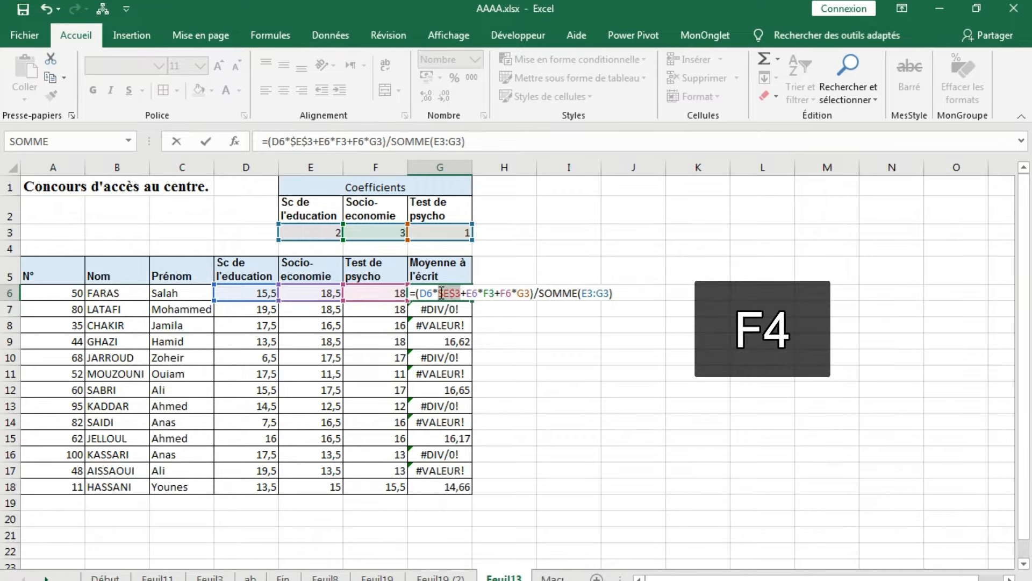
click(492, 293)
key(F4)
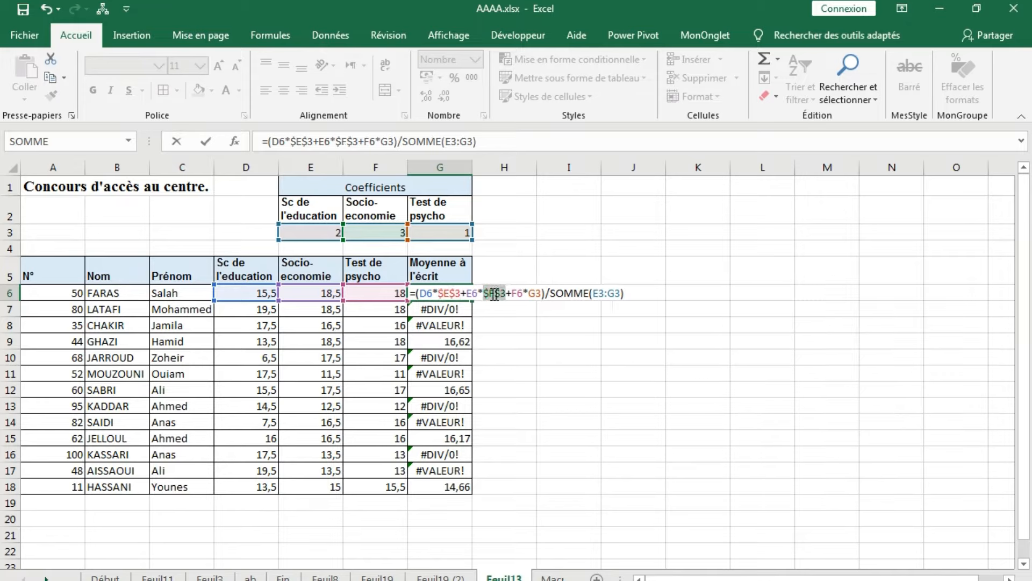
click(538, 295)
key(F4)
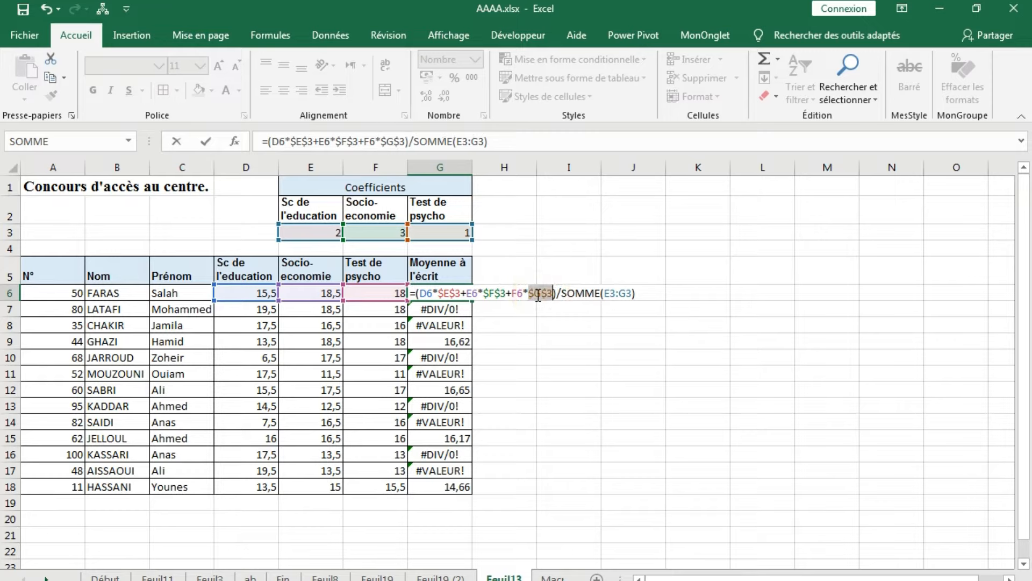
Make the SOMME range in the G6 formula absolute as $E$3:$G$3 and enter the formula
click(612, 293)
key(F4)
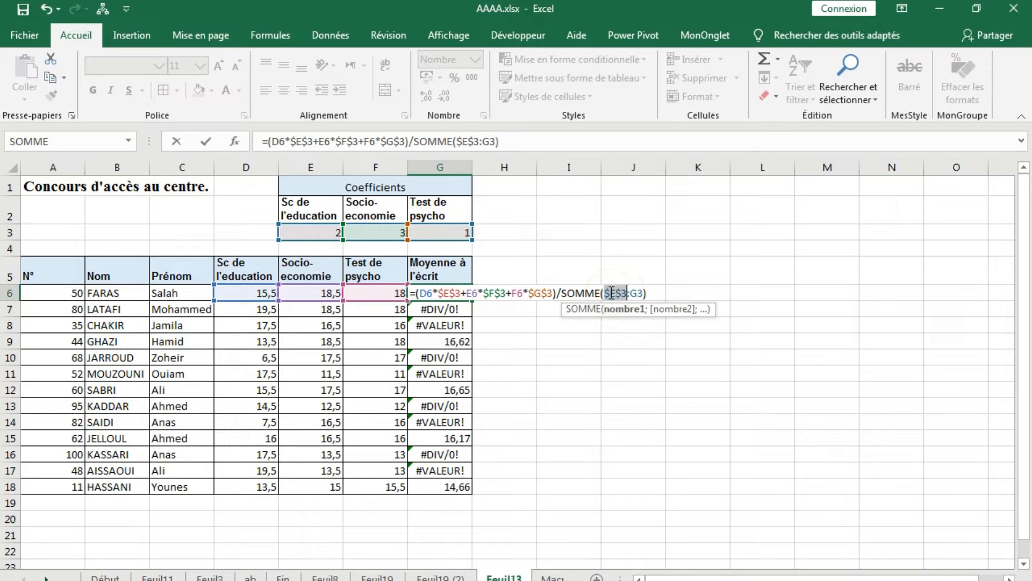
click(636, 293)
key(F4)
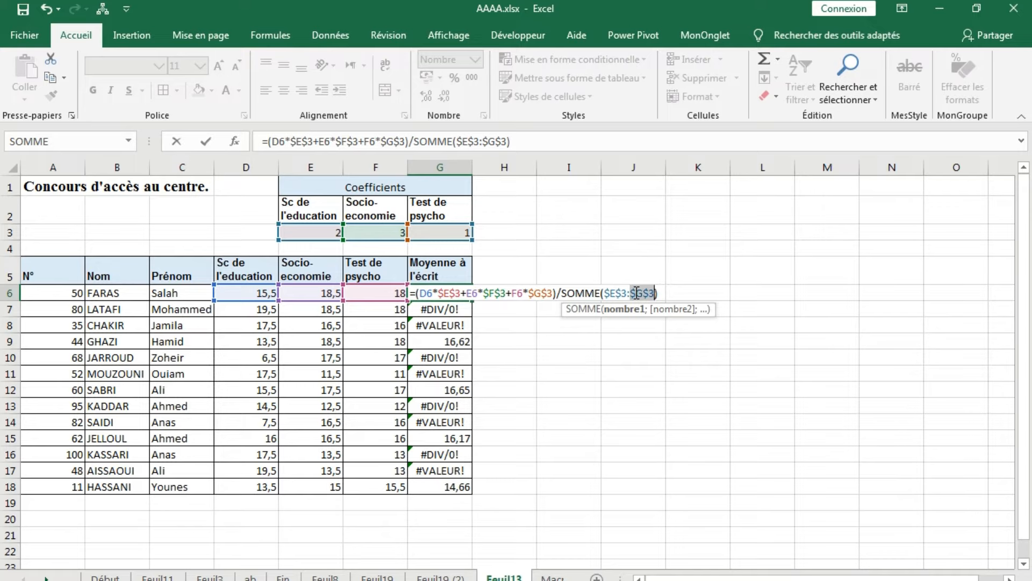
key(Return)
Copy the corrected G6 formula down through G18 to calculate every candidate's written average
click(457, 295)
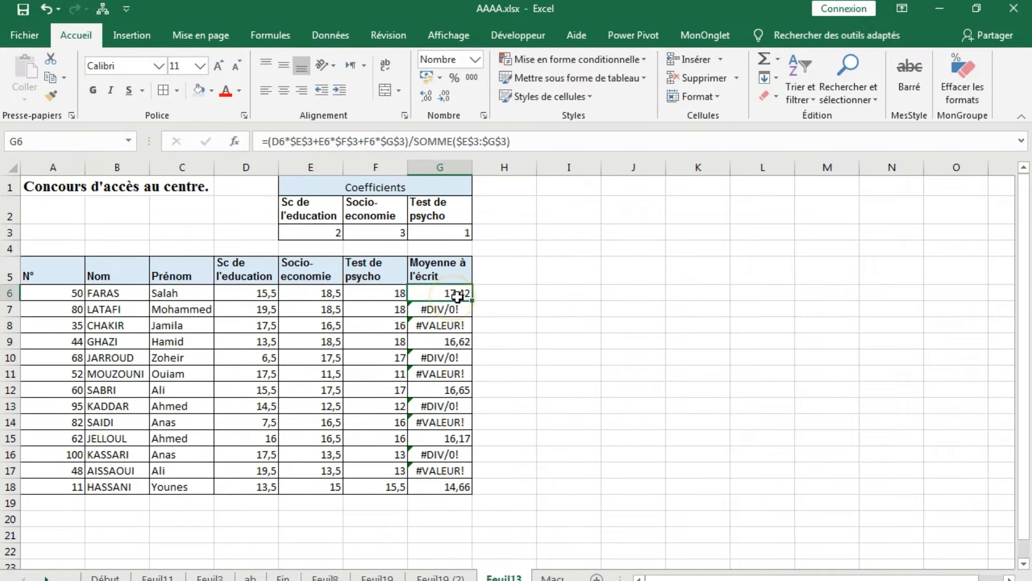
drag(472, 300, 472, 490)
click(436, 355)
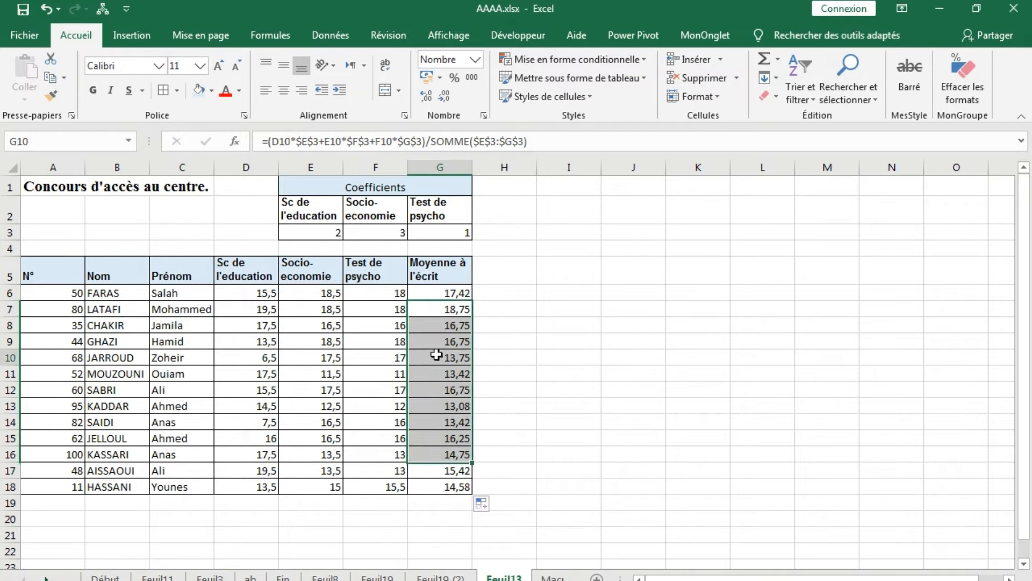